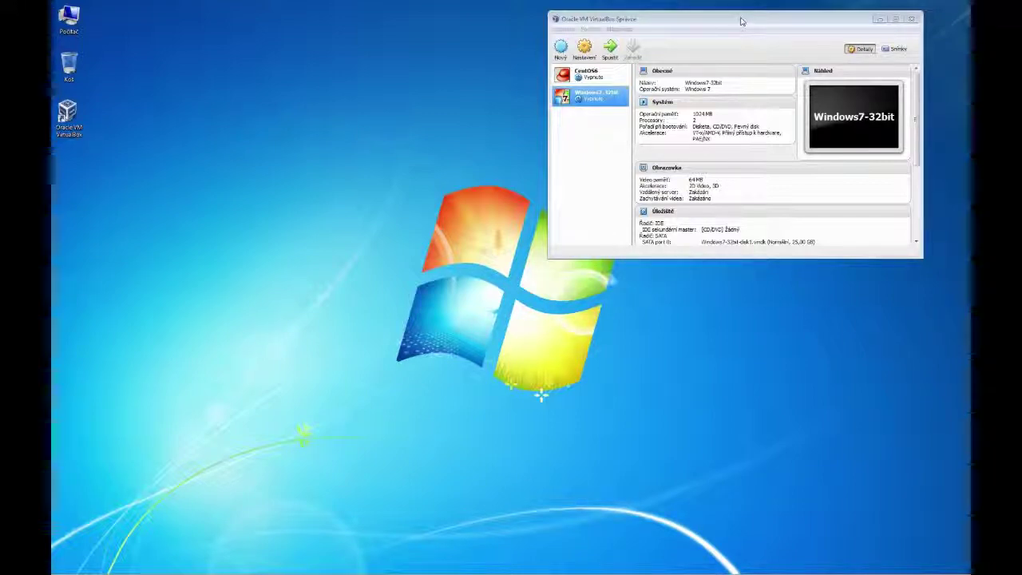
Start the Windows7-32bit virtual machine and move its window toward the middle of the desktop
{"action": "left_click_drag", "start_coordinate": [741, 22], "coordinate": [732, 25]}
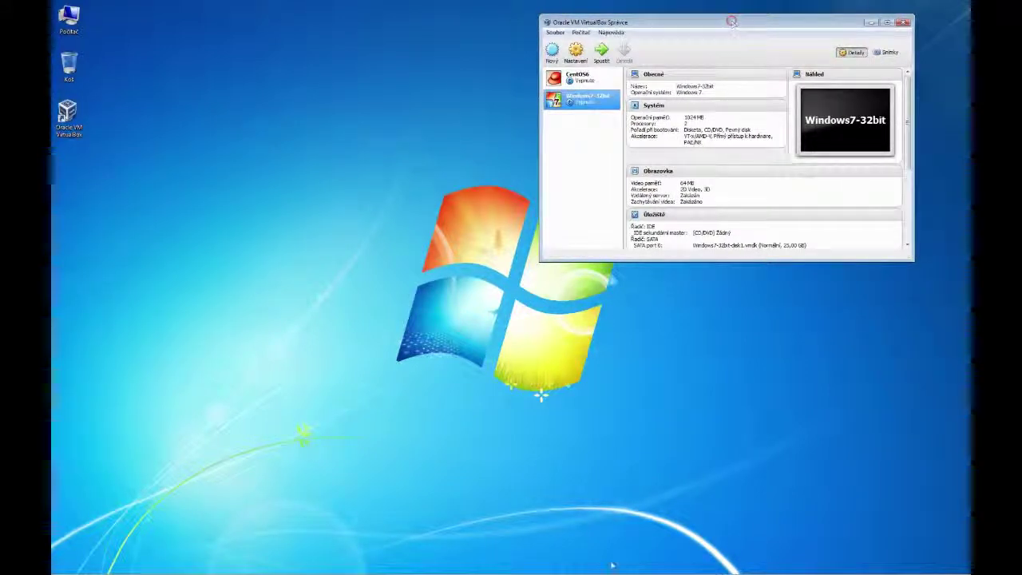
{"action": "mouse_move", "coordinate": [613, 566]}
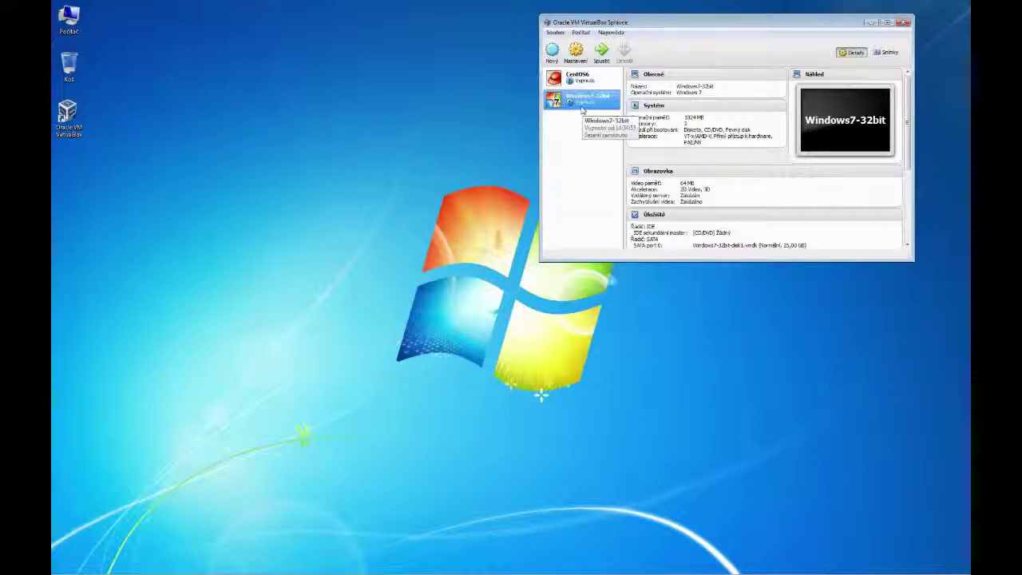
{"action": "left_click", "coordinate": [602, 55]}
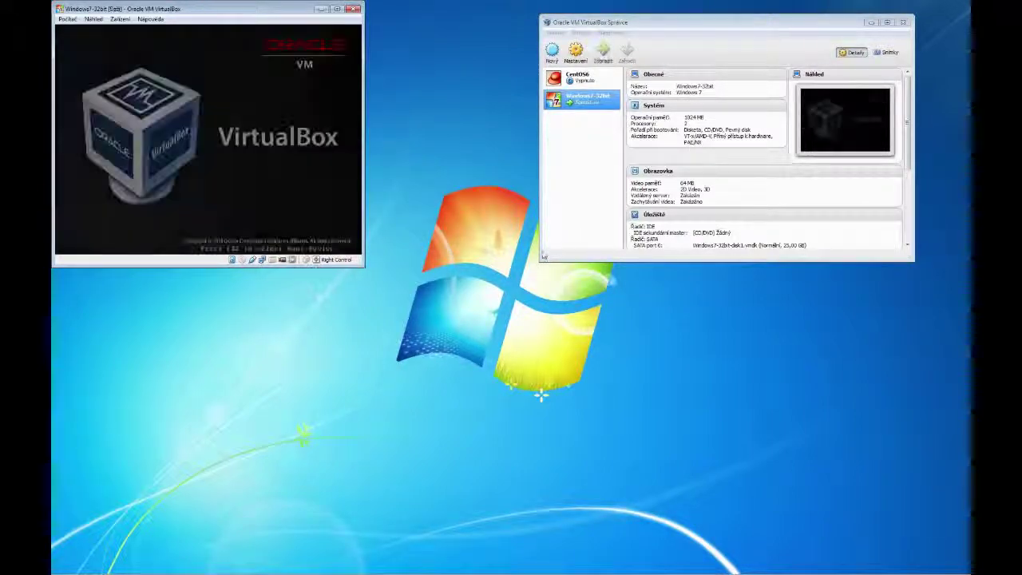
{"action": "left_click_drag", "start_coordinate": [240, 12], "coordinate": [546, 147]}
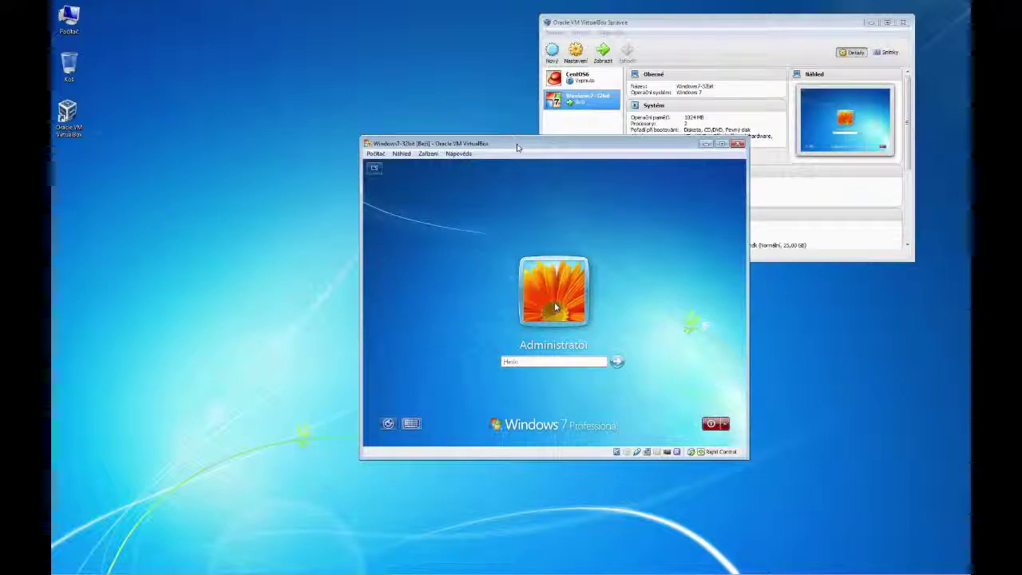
Switch the Windows7-32bit machine to full-screen mode and log in with the Administrator account password
{"action": "key", "text": "Control_R+f"}
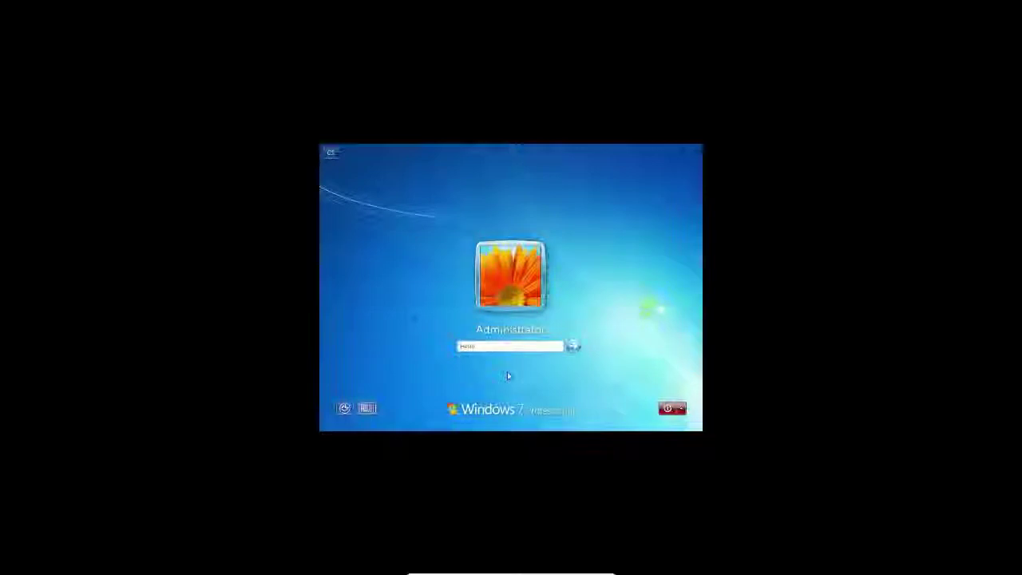
{"action": "key", "text": "Return"}
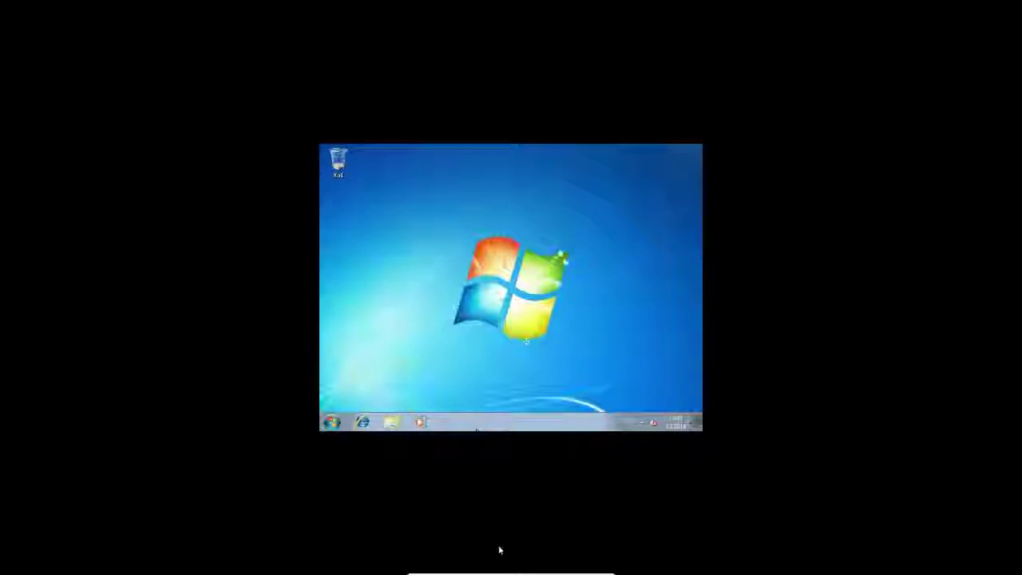
Return the Windows7-32bit virtual machine from full-screen to windowed mode
{"action": "mouse_move", "coordinate": [502, 572]}
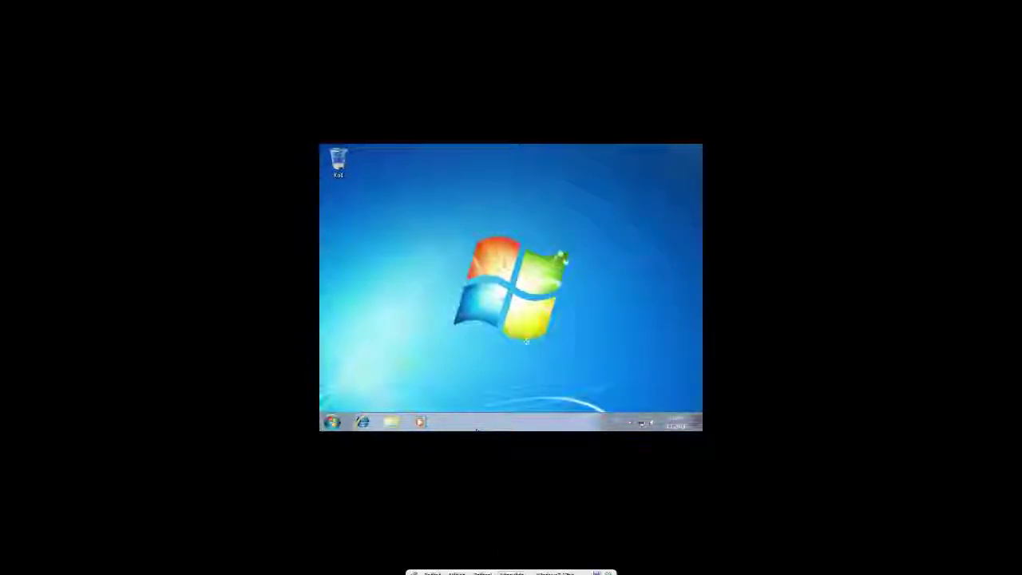
{"action": "left_click", "coordinate": [483, 569]}
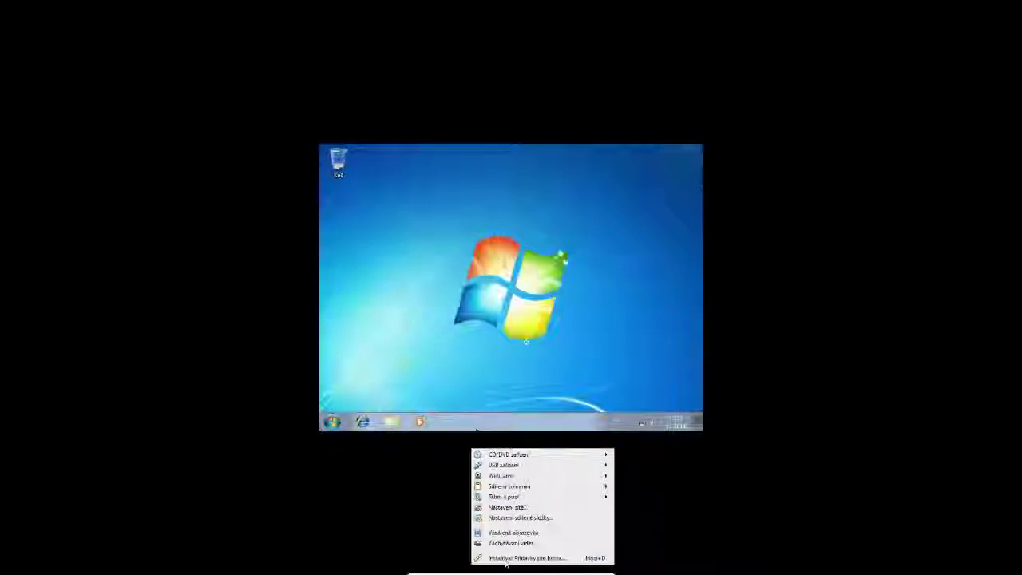
{"action": "left_click", "coordinate": [444, 538]}
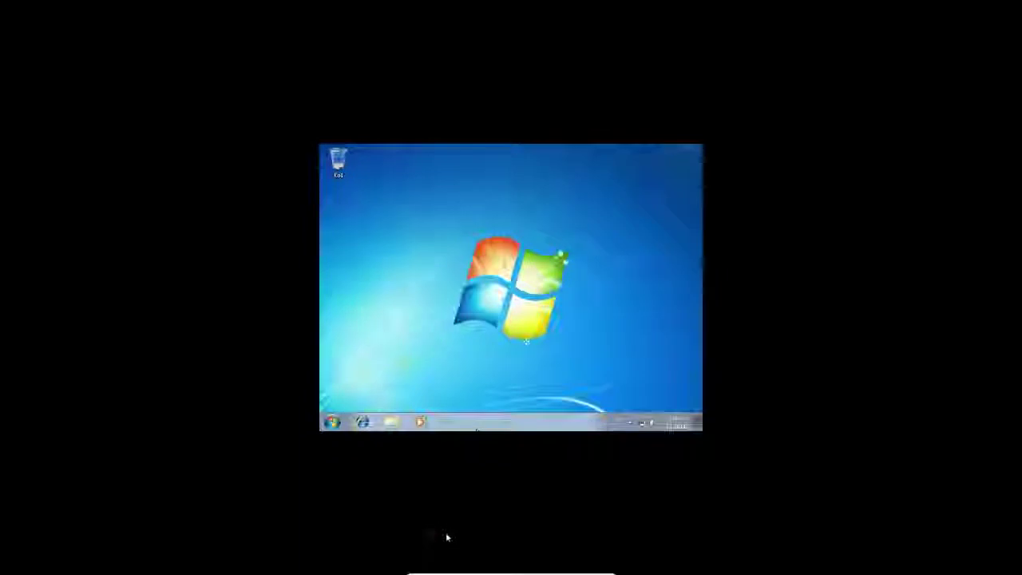
{"action": "key", "text": "Control_R+f"}
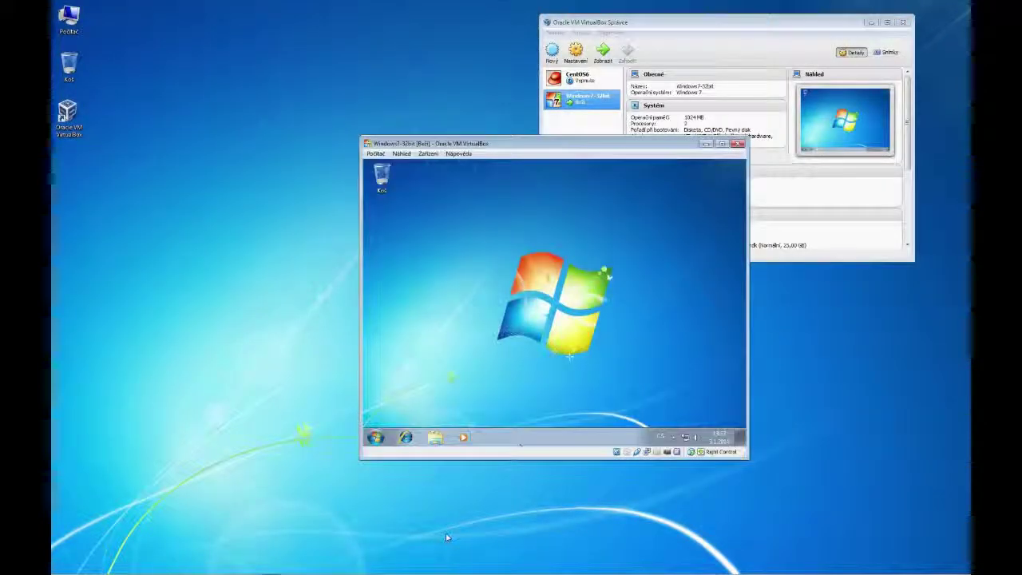
Insert the VirtualBox Guest Additions disc into the Windows 7 guest and run VBoxWindowsAdditions.exe from the AutoPlay prompt
{"action": "left_click", "coordinate": [428, 154]}
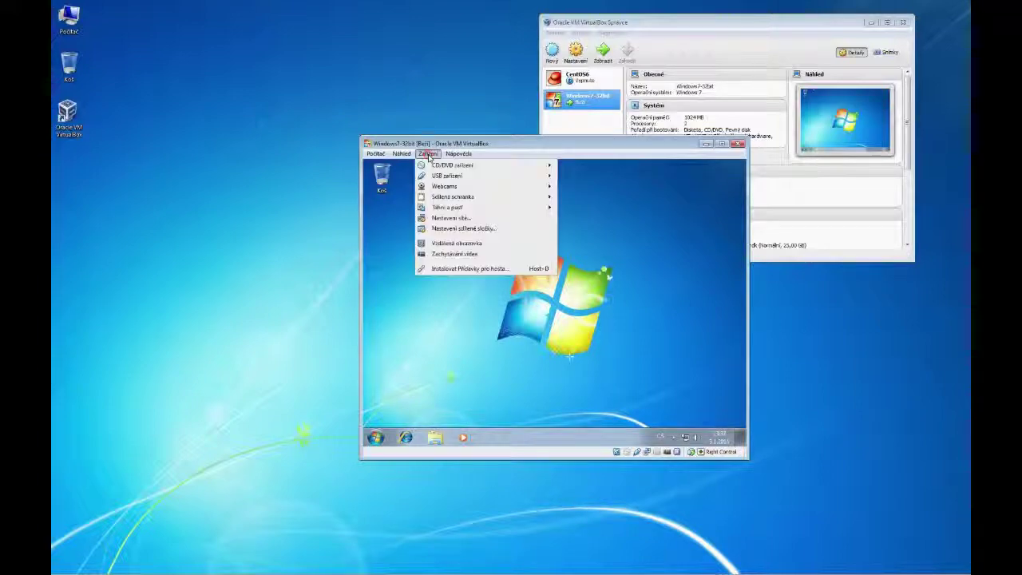
{"action": "left_click", "coordinate": [450, 254]}
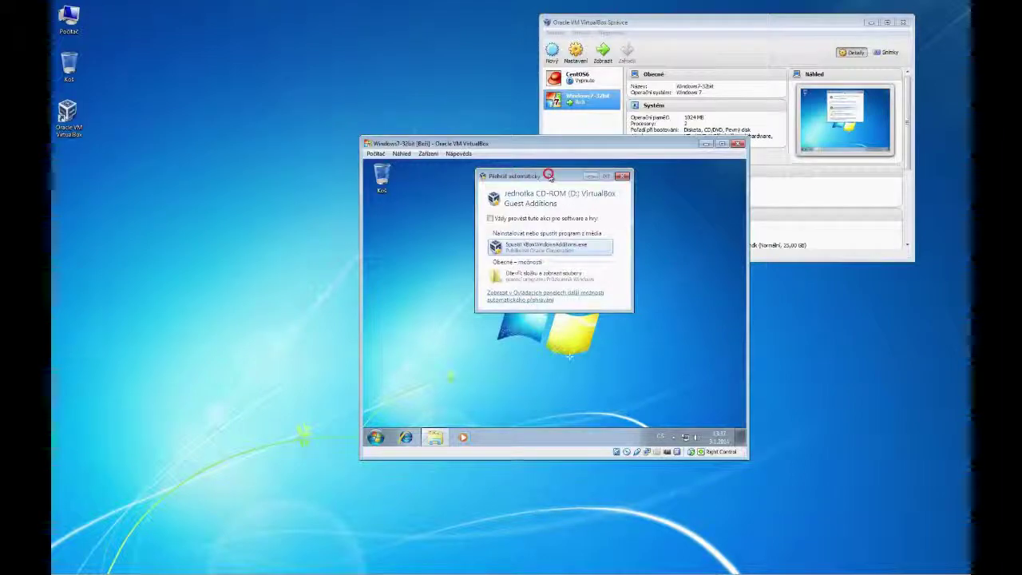
{"action": "left_click_drag", "start_coordinate": [549, 177], "coordinate": [546, 186]}
{"action": "left_click", "coordinate": [524, 256]}
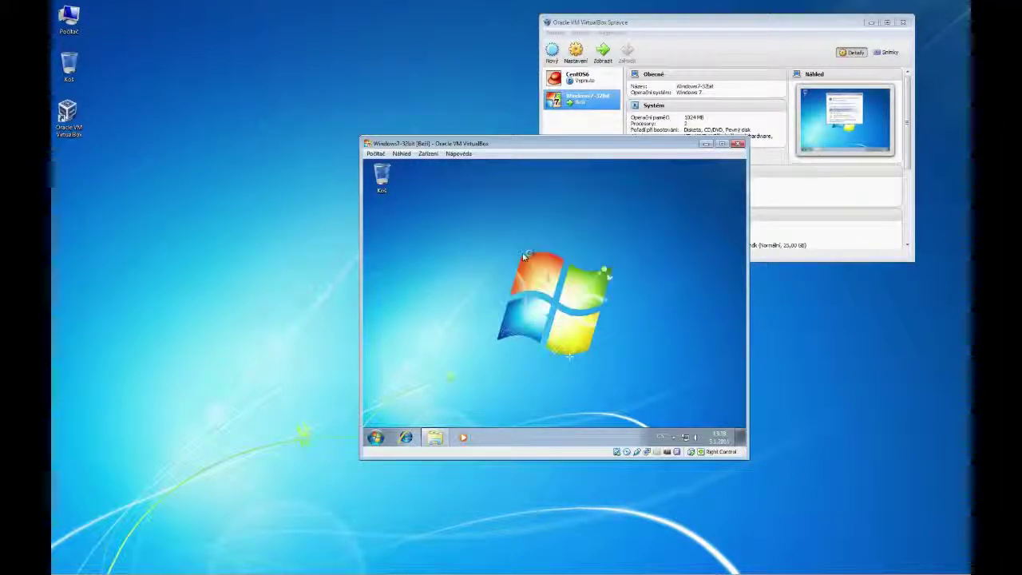
Install Guest Additions 4.3.6 with the default destination folder and components, finishing the setup with Reboot now
{"action": "left_click", "coordinate": [604, 374]}
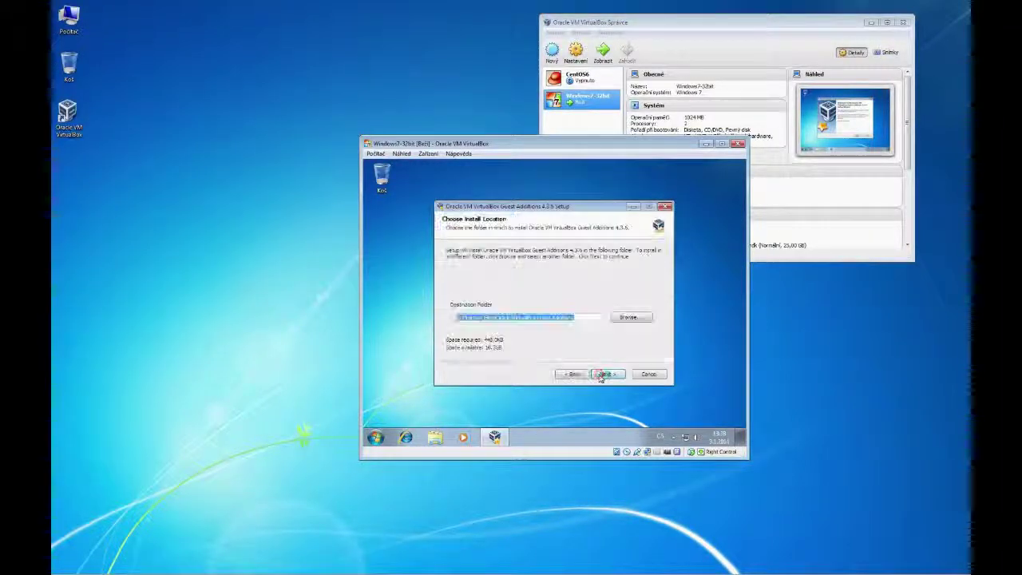
{"action": "left_click", "coordinate": [599, 373]}
{"action": "left_click", "coordinate": [610, 373]}
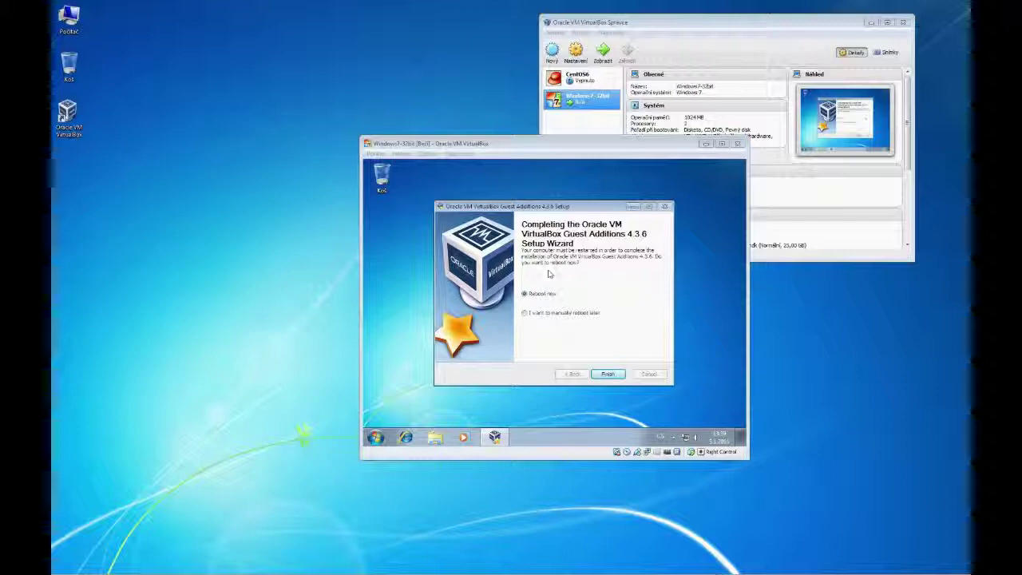
{"action": "left_click", "coordinate": [610, 374]}
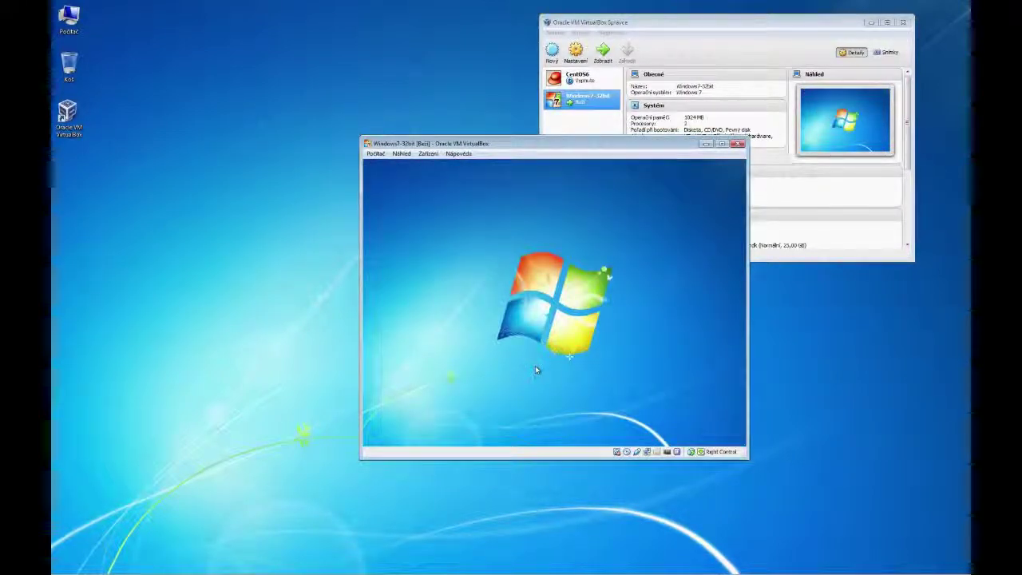
Display the rebooted Windows 7 guest in full-screen mode and log in with the Administrator password
{"action": "key", "text": "ctrl+f"}
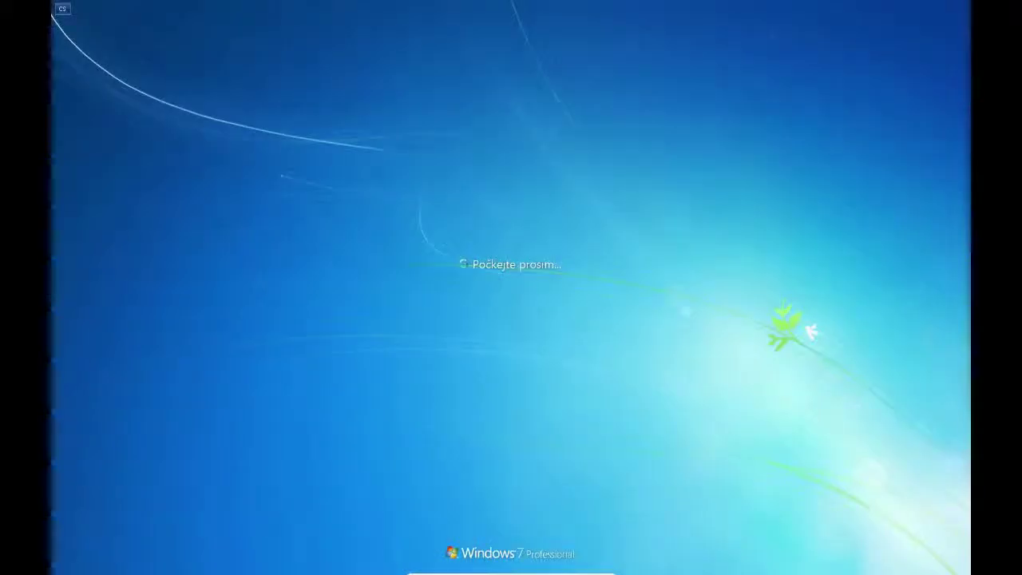
{"action": "type", "text": "**********"}
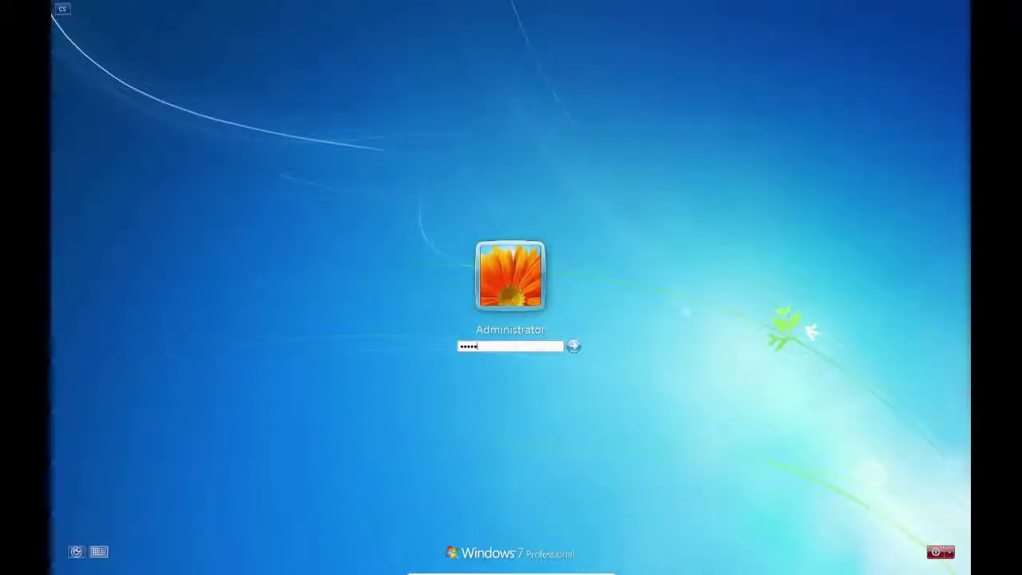
{"action": "key", "text": "Return"}
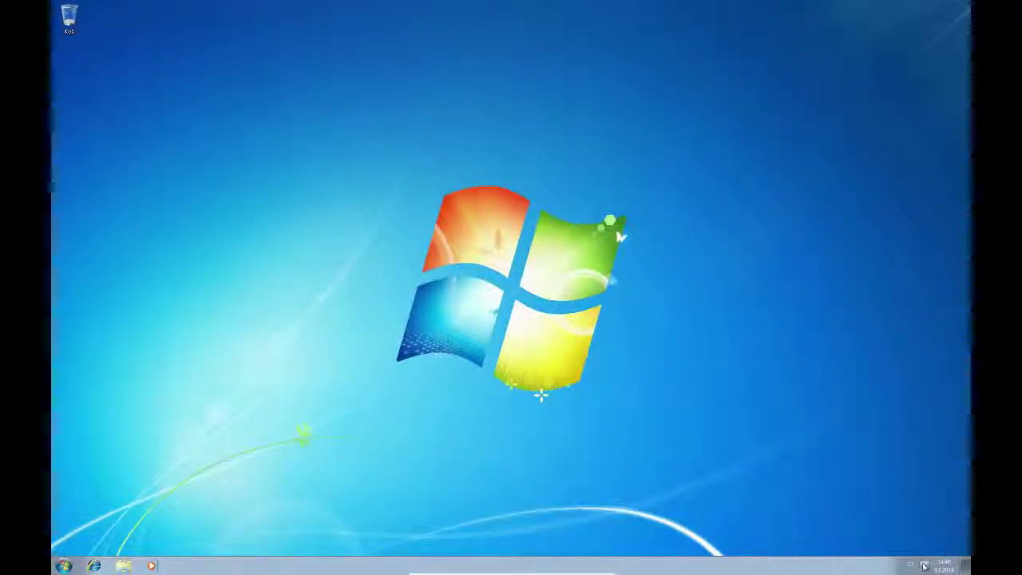
Check the hidden notification icons of the Windows 7 guest for Oracle VM VirtualBox Guest Additions
{"action": "left_click", "coordinate": [912, 565]}
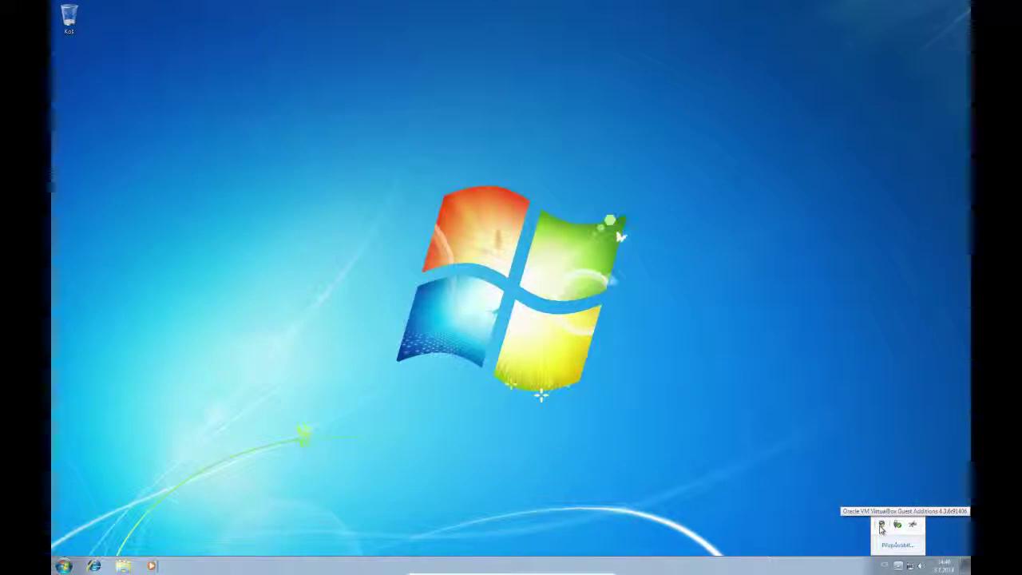
{"action": "left_click", "coordinate": [641, 441]}
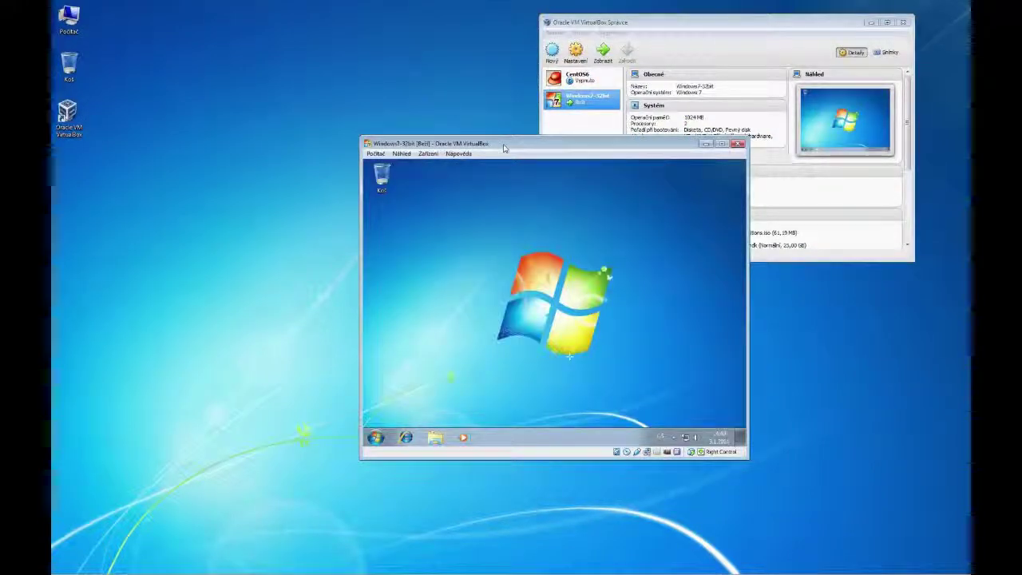
Return the Windows7-32bit machine to windowed mode and close it with the option to power off the machine
{"action": "key", "text": "Control_R+f"}
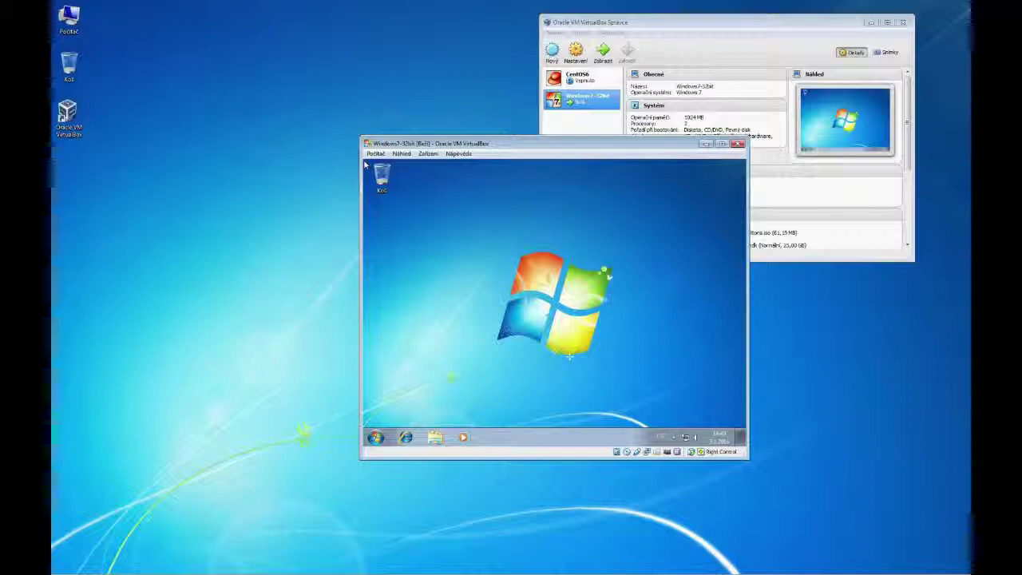
{"action": "key", "text": "ctrl+q"}
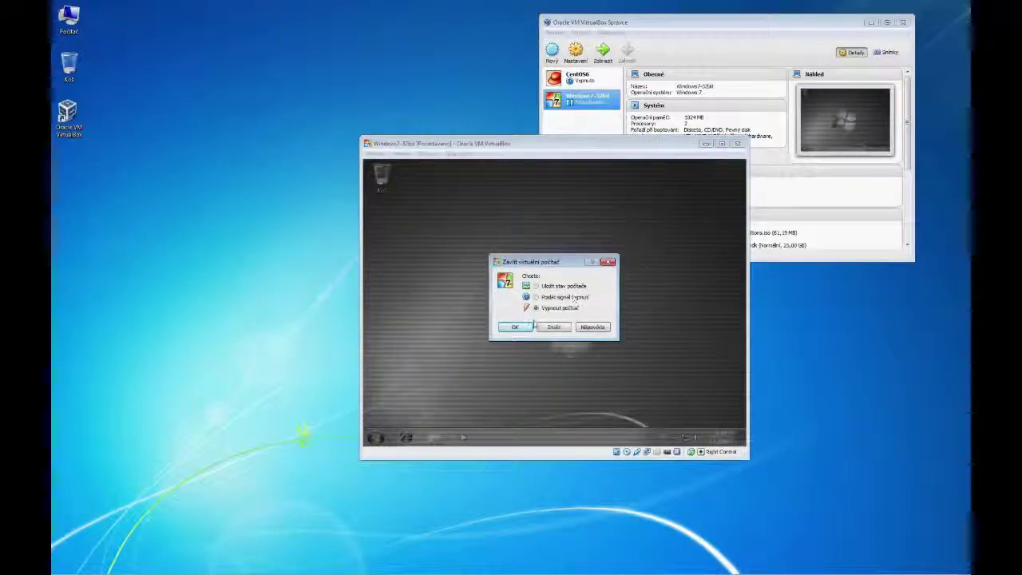
{"action": "left_click", "coordinate": [525, 327]}
Start the CentOS6 virtual machine in full-screen mode and log in to the listed user's account with its password
{"action": "left_click", "coordinate": [574, 73]}
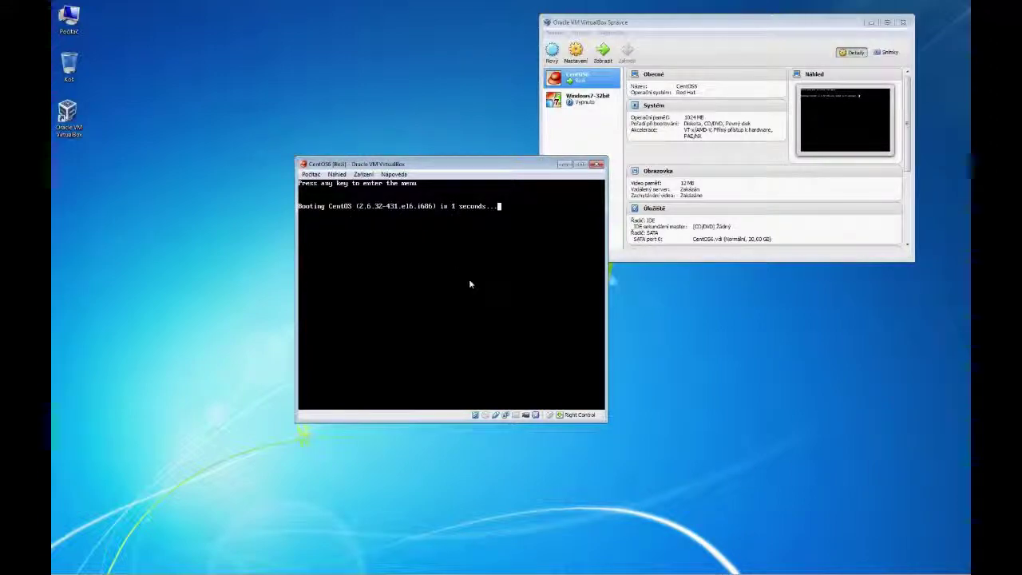
{"action": "key", "text": "Control_R+f"}
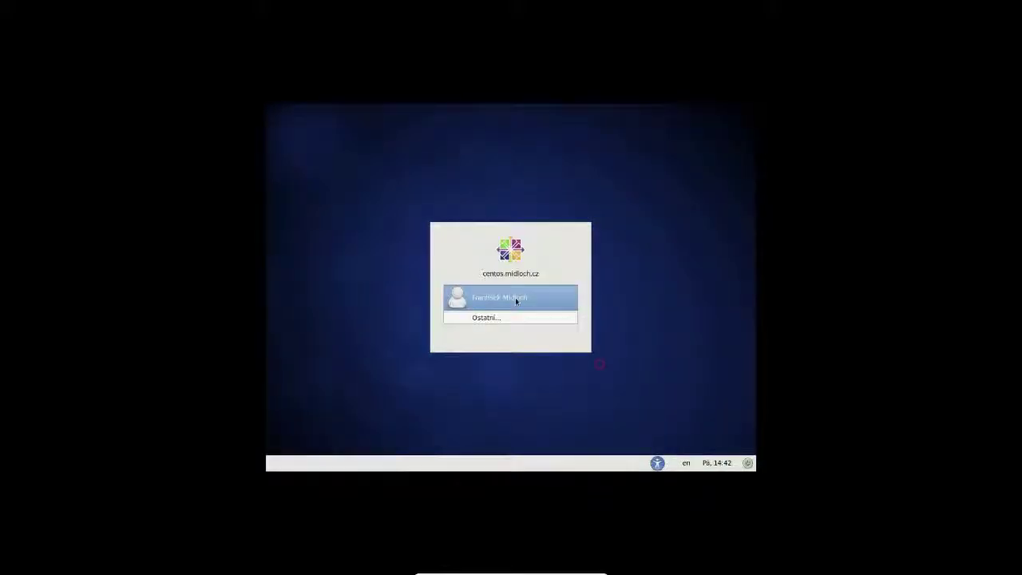
{"action": "left_click", "coordinate": [515, 297]}
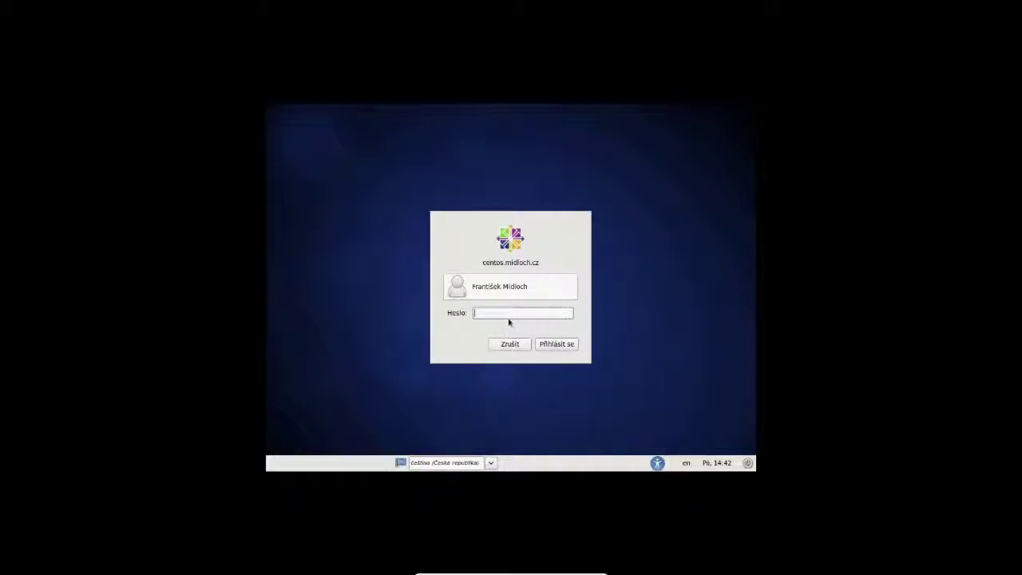
{"action": "type", "text": "••••••"}
{"action": "key", "text": "Return"}
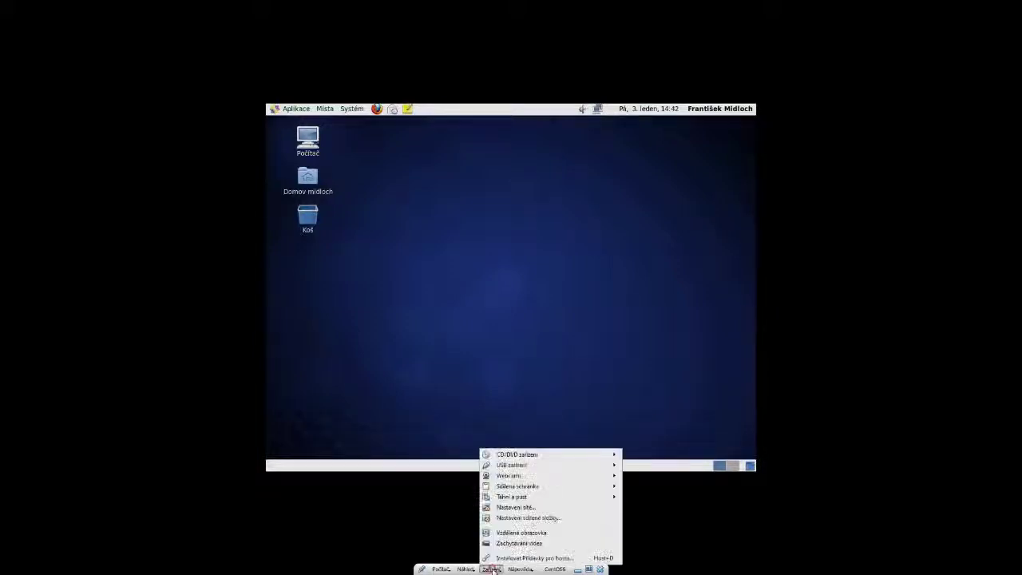
Insert the Guest Additions disc into the CentOS guest and run its autostart software
{"action": "left_click", "coordinate": [492, 571]}
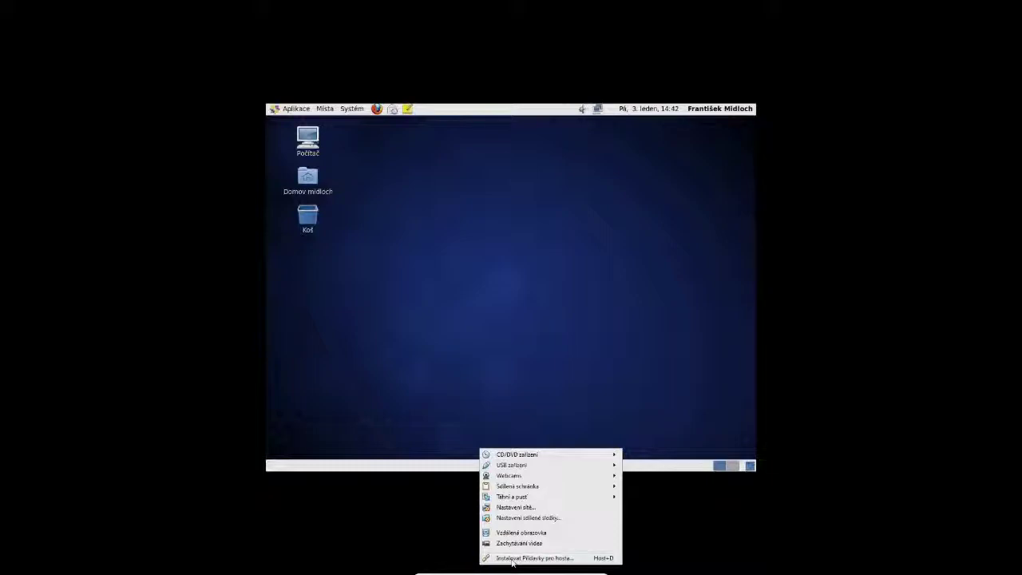
{"action": "left_click", "coordinate": [509, 558]}
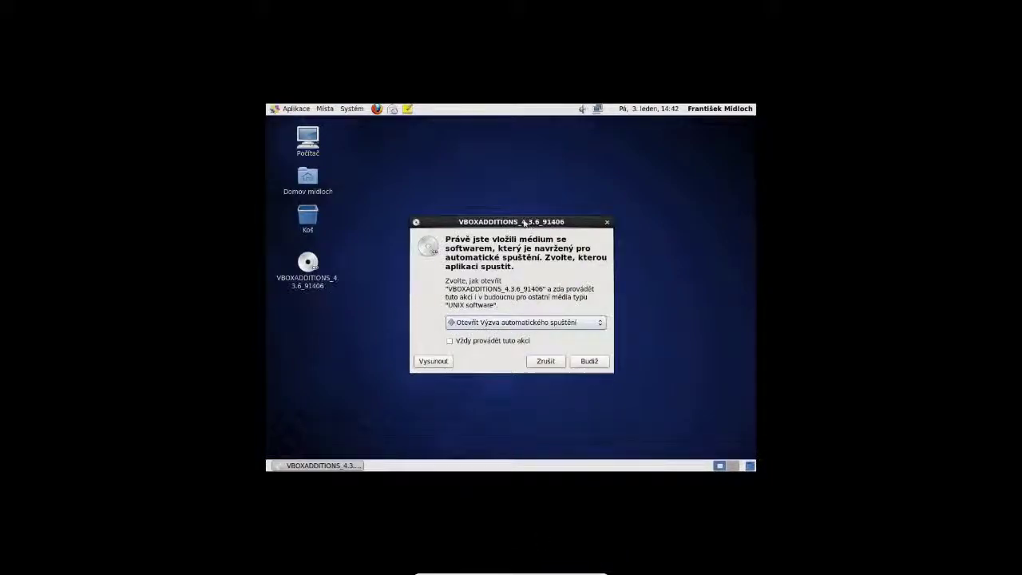
{"action": "left_click", "coordinate": [589, 361]}
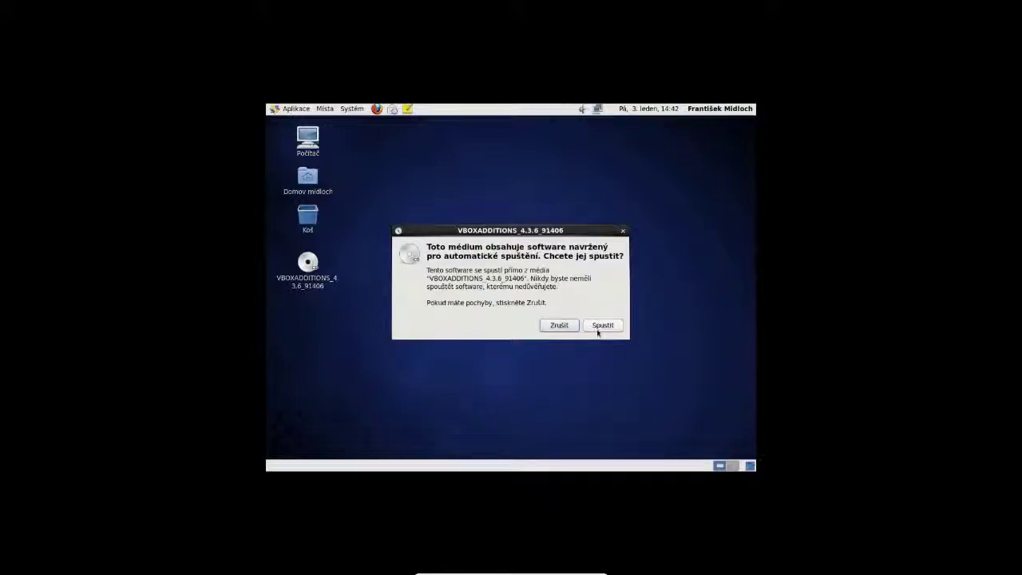
{"action": "left_click", "coordinate": [602, 325]}
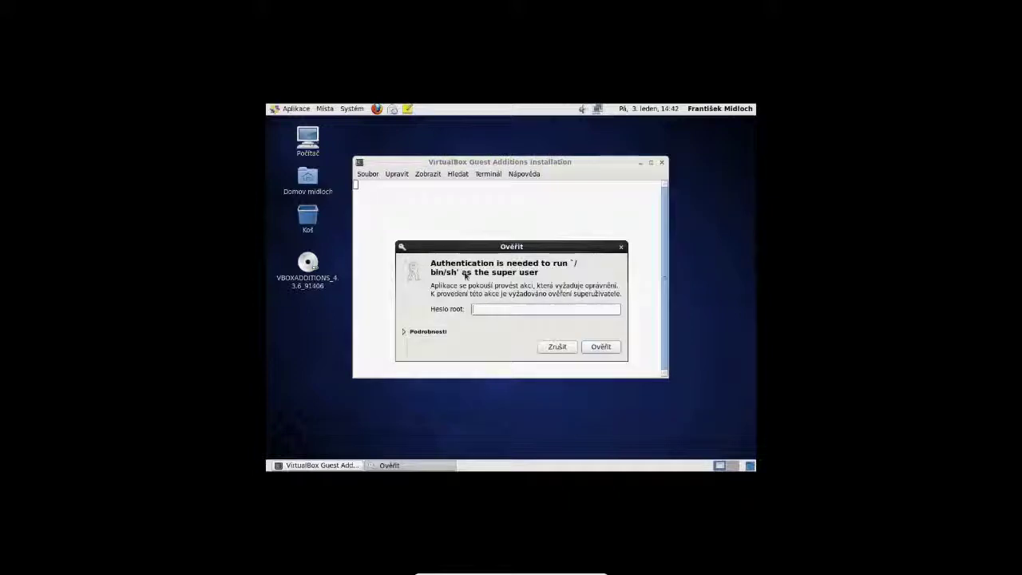
Authenticate with the root password to install Guest Additions, and close the installer terminal once it finishes
{"action": "type", "text": "************"}
{"action": "key", "text": "Return"}
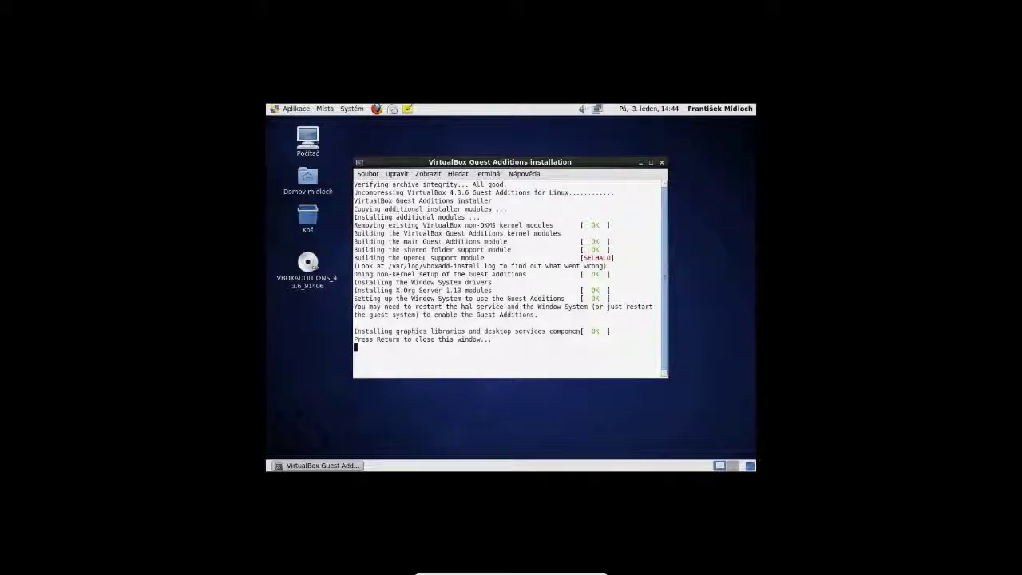
{"action": "key", "text": "Return"}
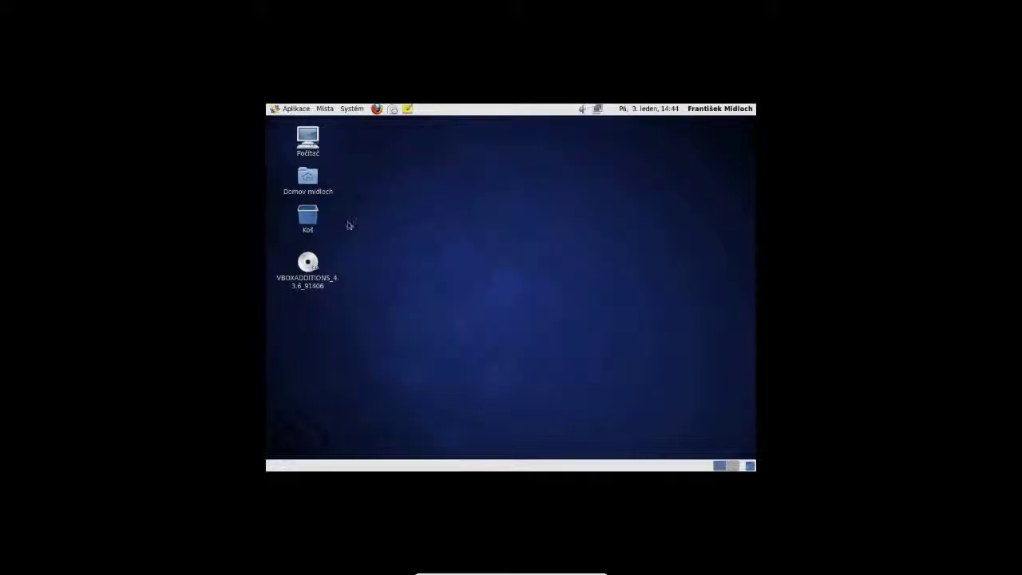
Eject the VBOXADDITIONS_4.3.6_91406 disc from the CentOS desktop
{"action": "right_click", "coordinate": [308, 264]}
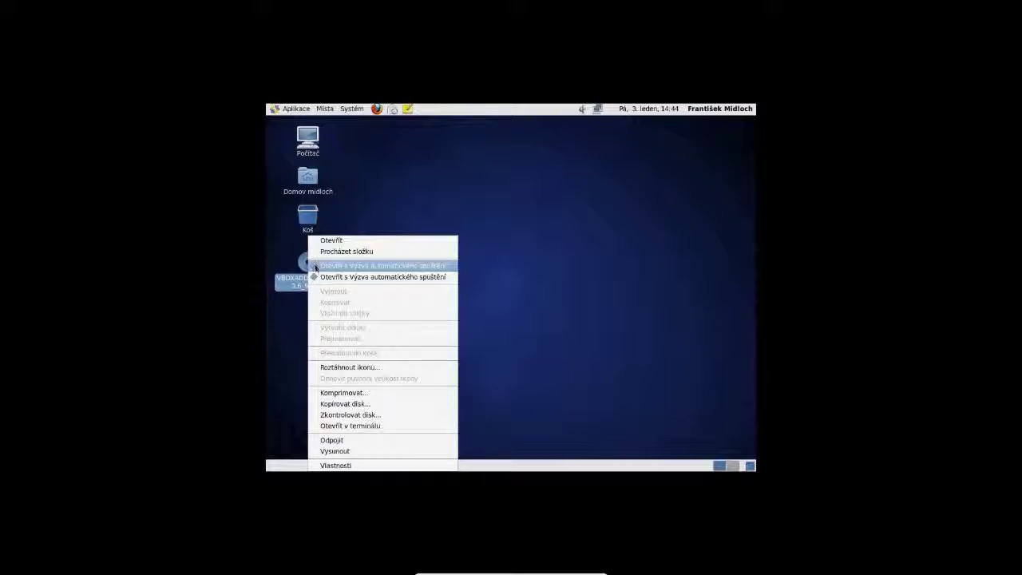
{"action": "left_click", "coordinate": [342, 451]}
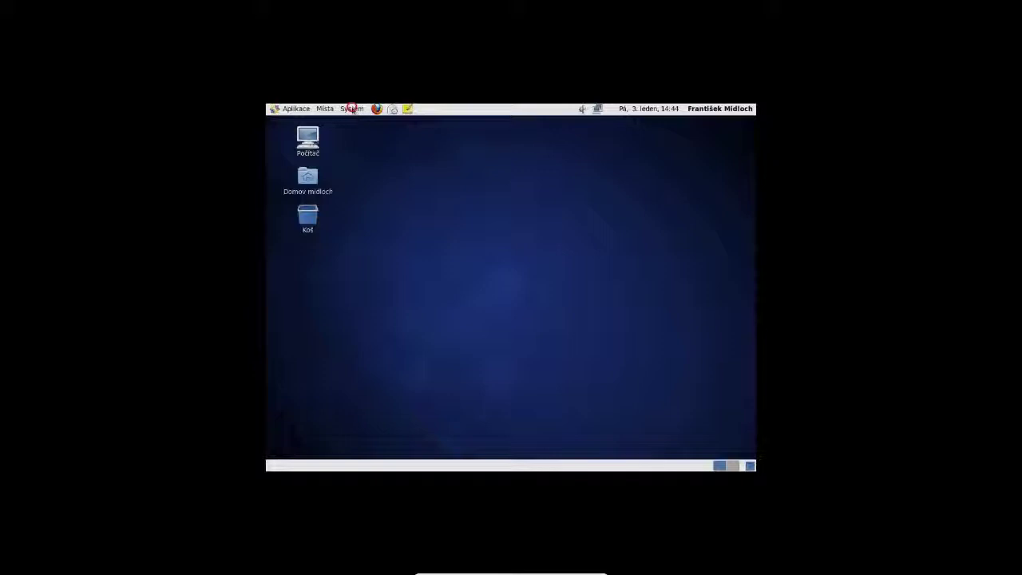
Restart the CentOS guest and log back in to the listed user's account with its password
{"action": "left_click", "coordinate": [352, 109]}
{"action": "left_click", "coordinate": [372, 213]}
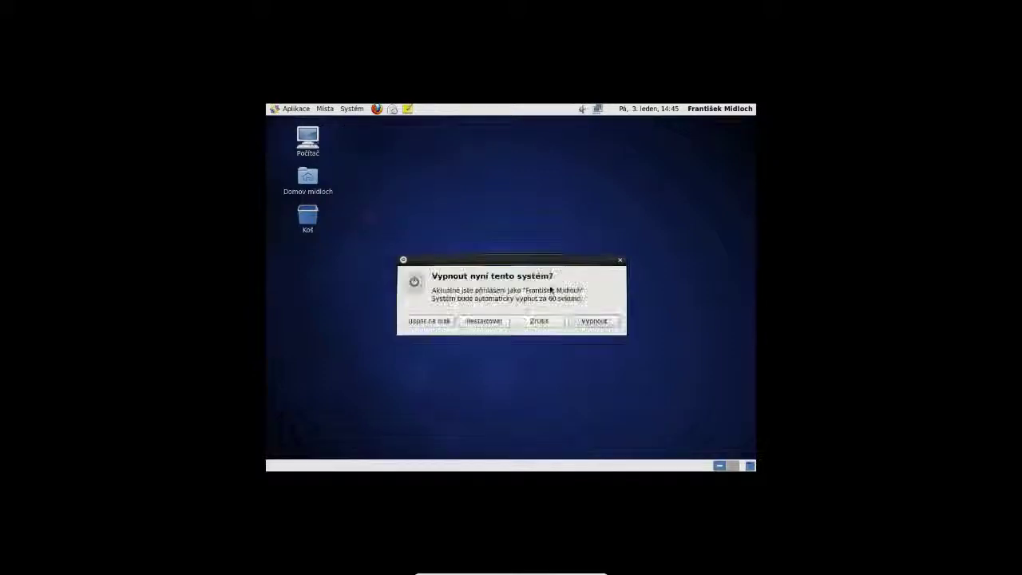
{"action": "left_click", "coordinate": [484, 321]}
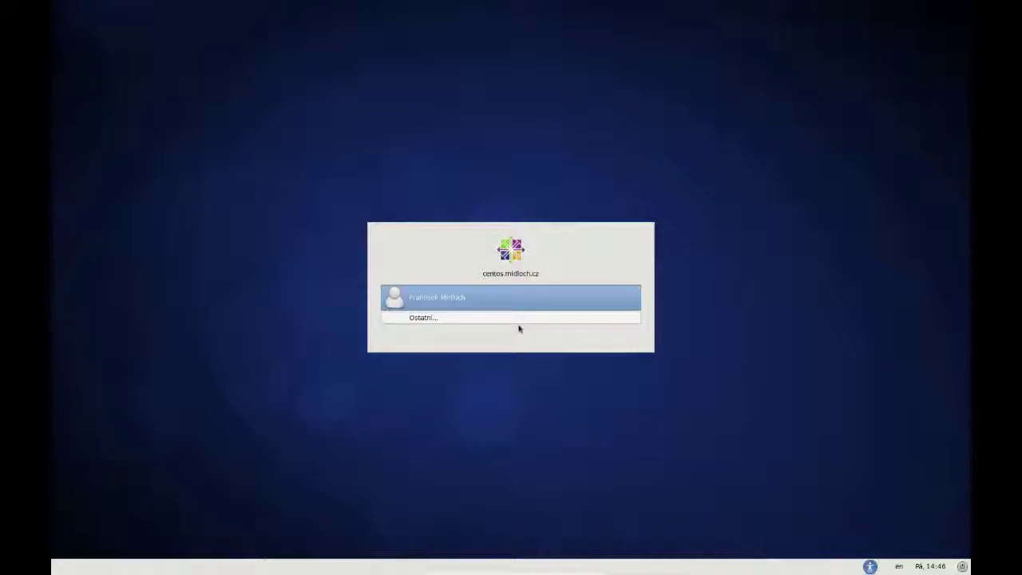
{"action": "key", "text": "Return"}
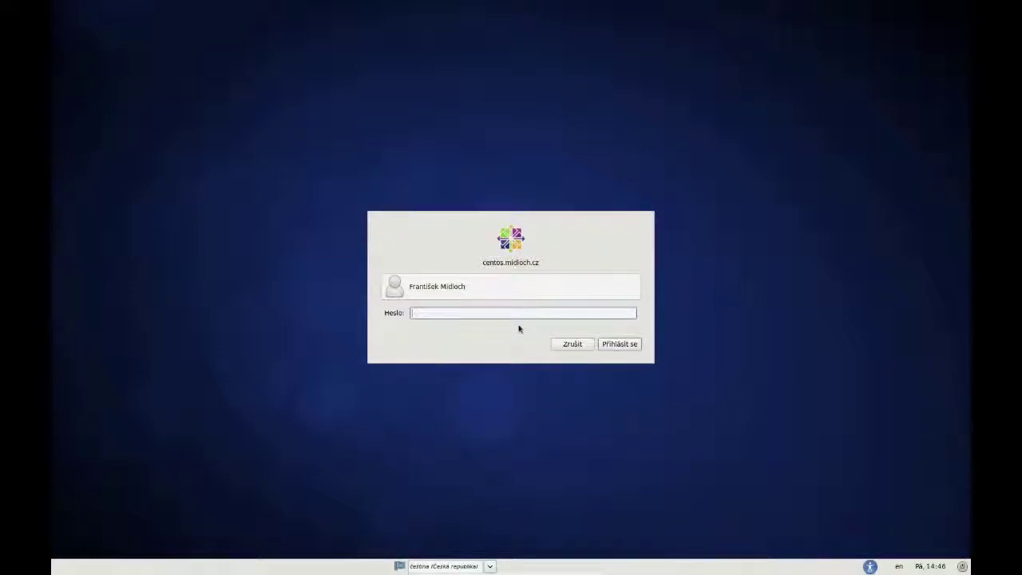
{"action": "type", "text": "••••••••"}
{"action": "key", "text": "Return"}
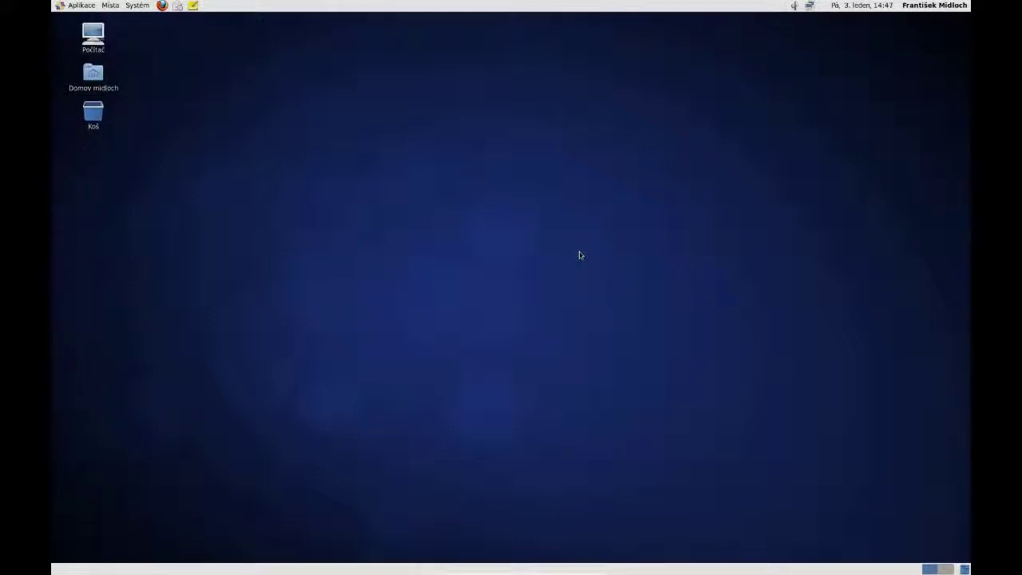
Test switching the CentOS guest between windowed and full-screen mode, repositioning its window on the host desktop, and finish in full screen
{"action": "key", "text": "Control_R+f"}
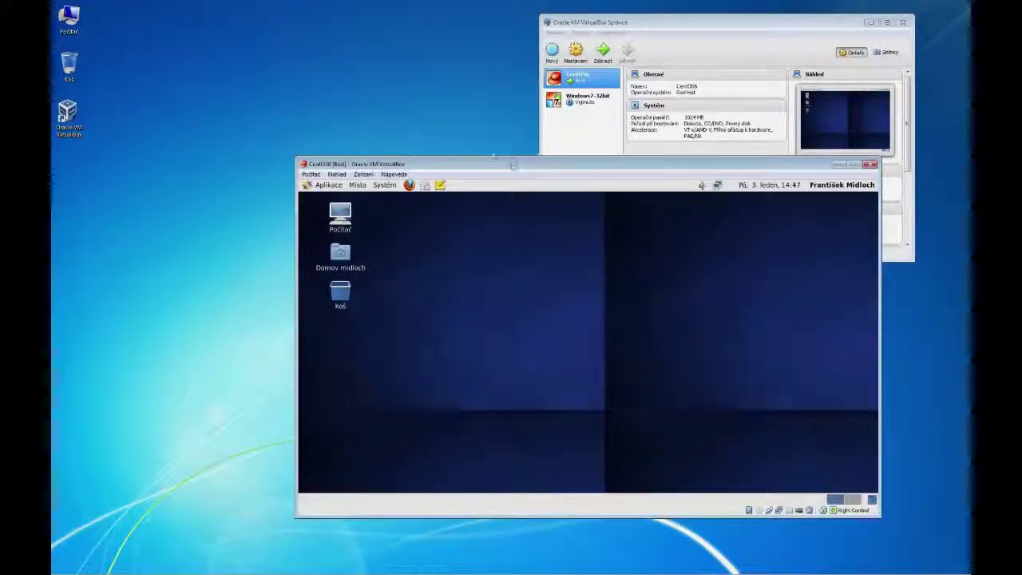
{"action": "left_click_drag", "start_coordinate": [513, 165], "coordinate": [366, 101]}
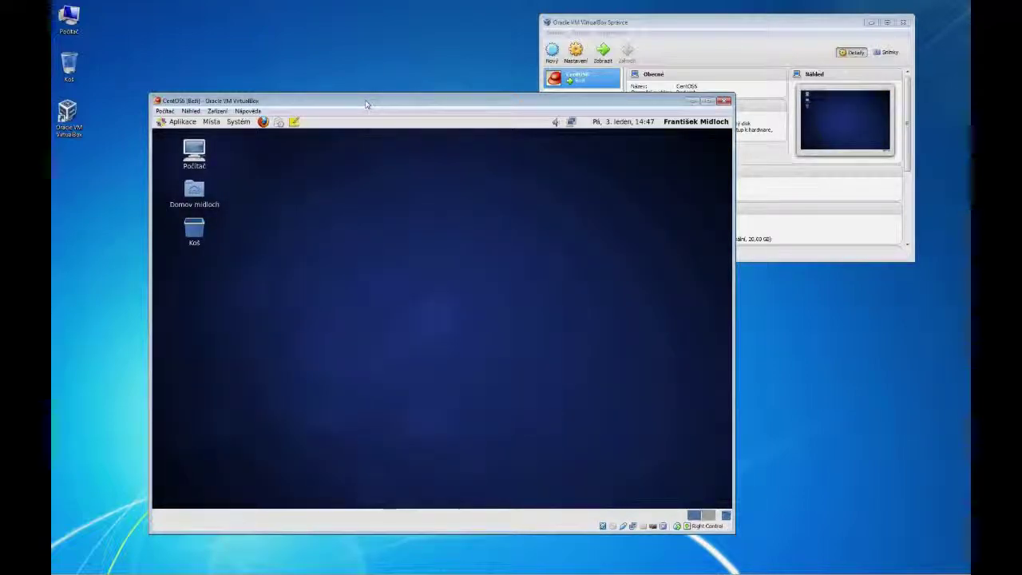
{"action": "key", "text": "Control_R+f"}
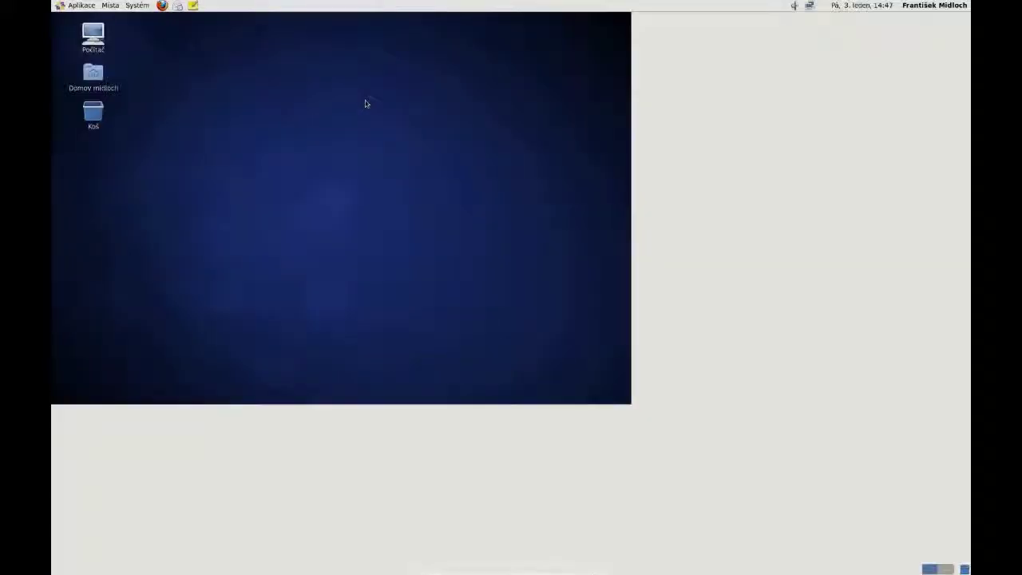
{"action": "key", "text": "Control_R+f"}
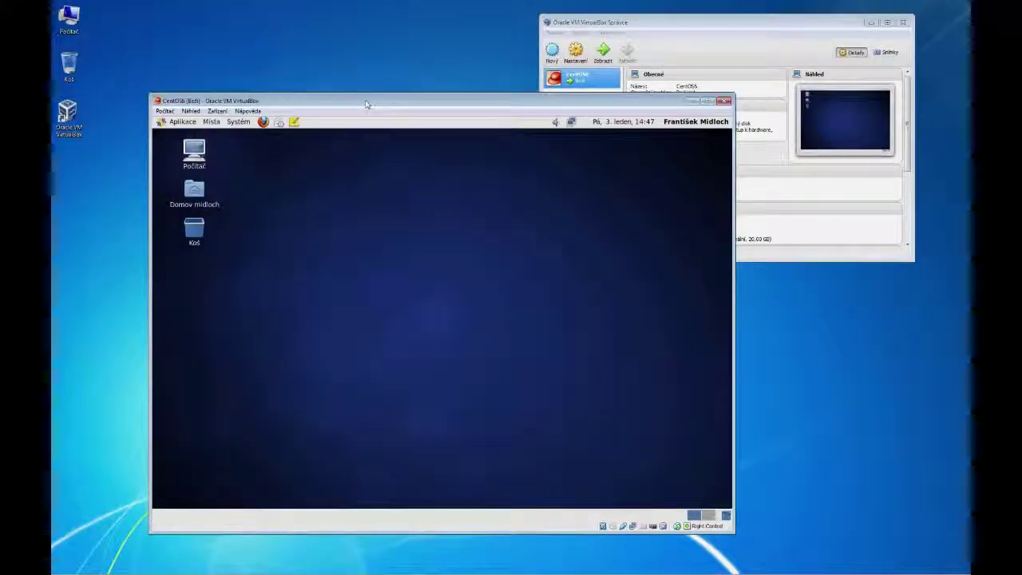
{"action": "key", "text": "Control_R+f"}
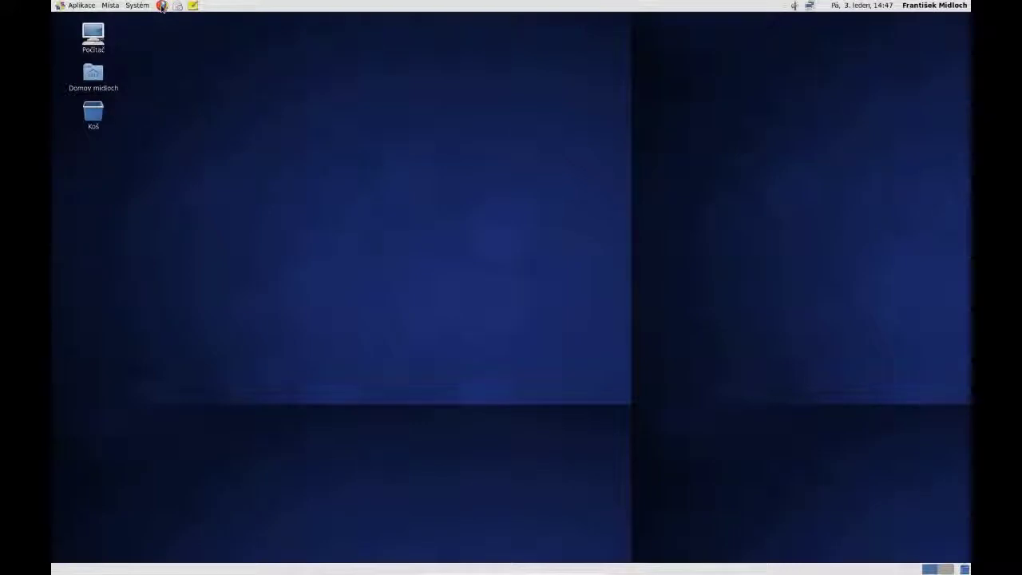
View the VirtualBox Downloads page in a maximized Firefox window inside the CentOS guest, and quit the browser
{"action": "left_click", "coordinate": [161, 6]}
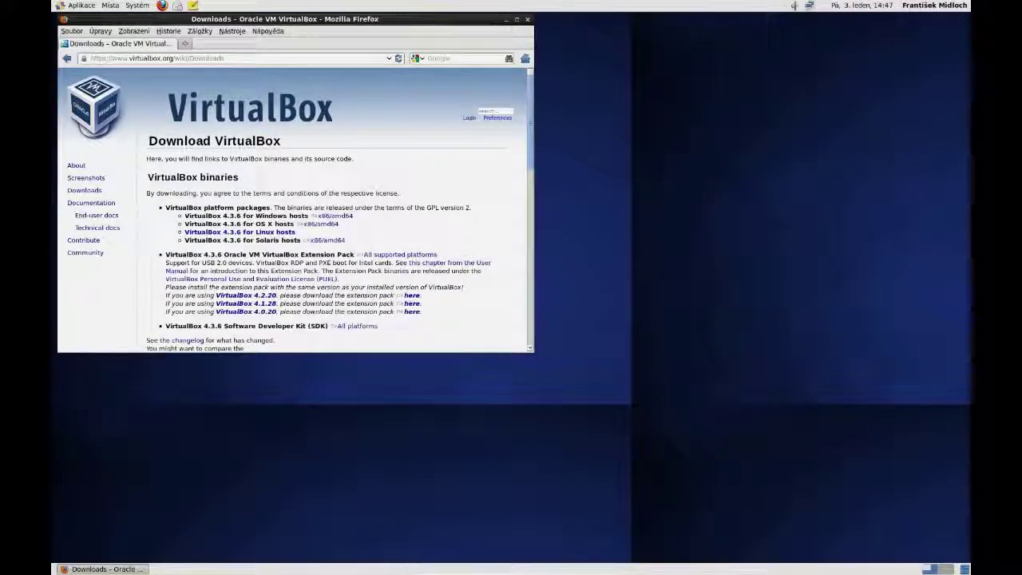
{"action": "left_click", "coordinate": [517, 19]}
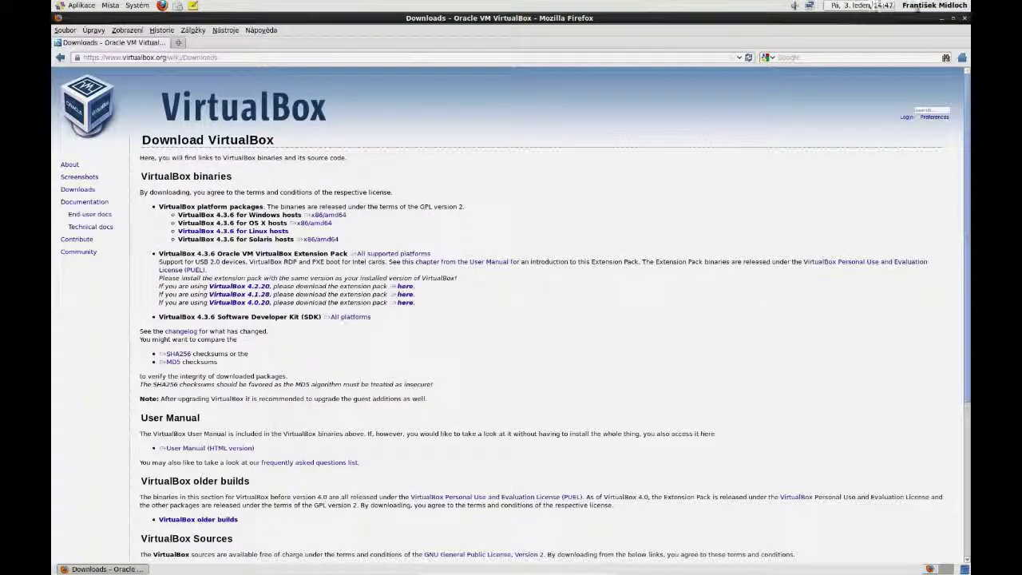
{"action": "key", "text": "ctrl+q"}
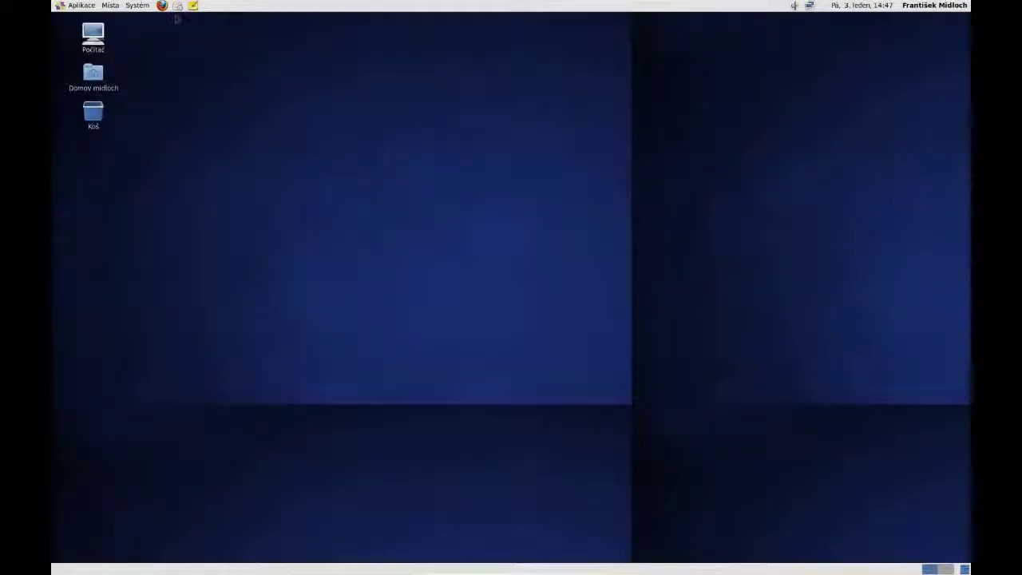
Shut down the CentOS guest system
{"action": "left_click", "coordinate": [148, 6]}
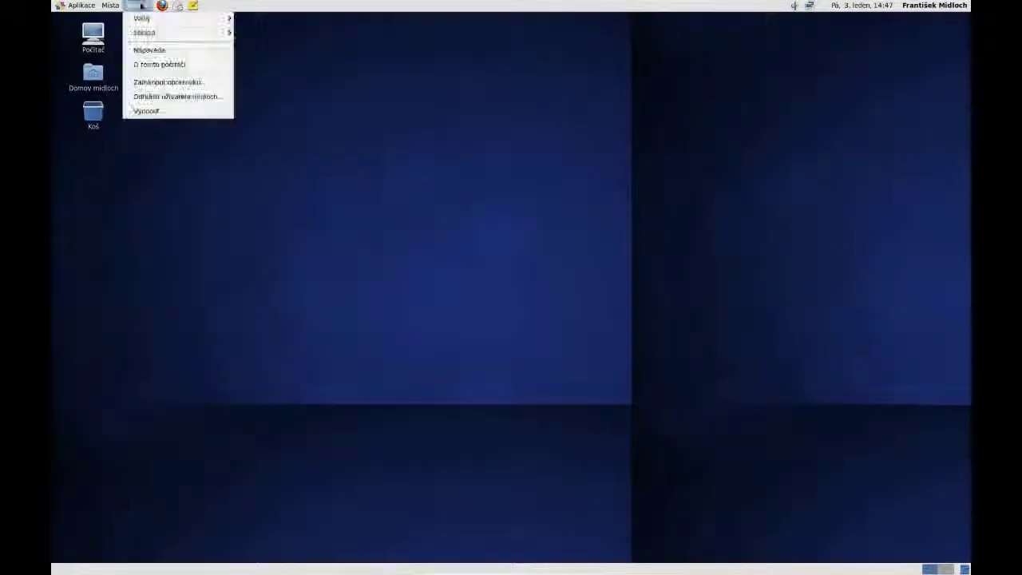
{"action": "left_click", "coordinate": [164, 115]}
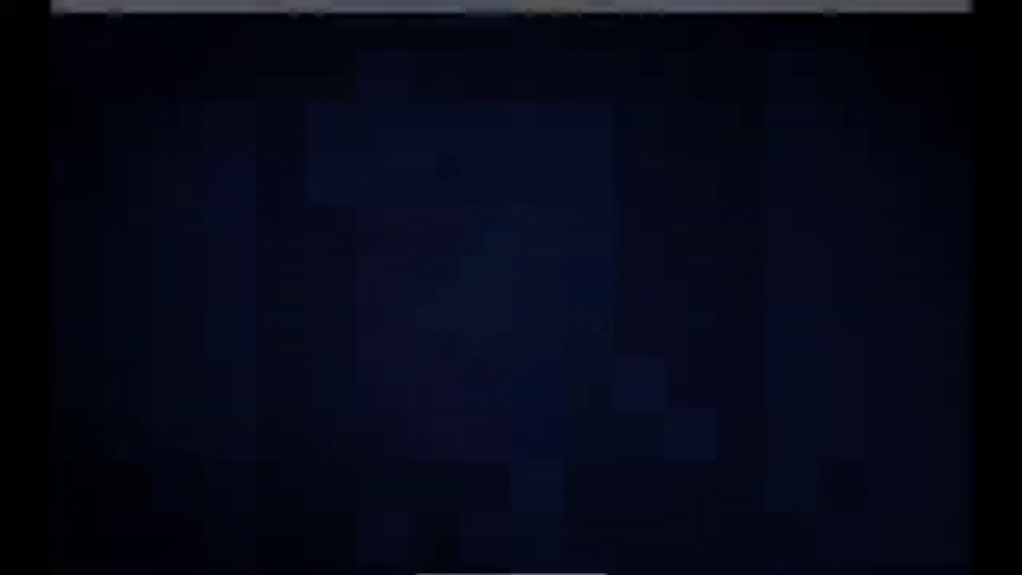